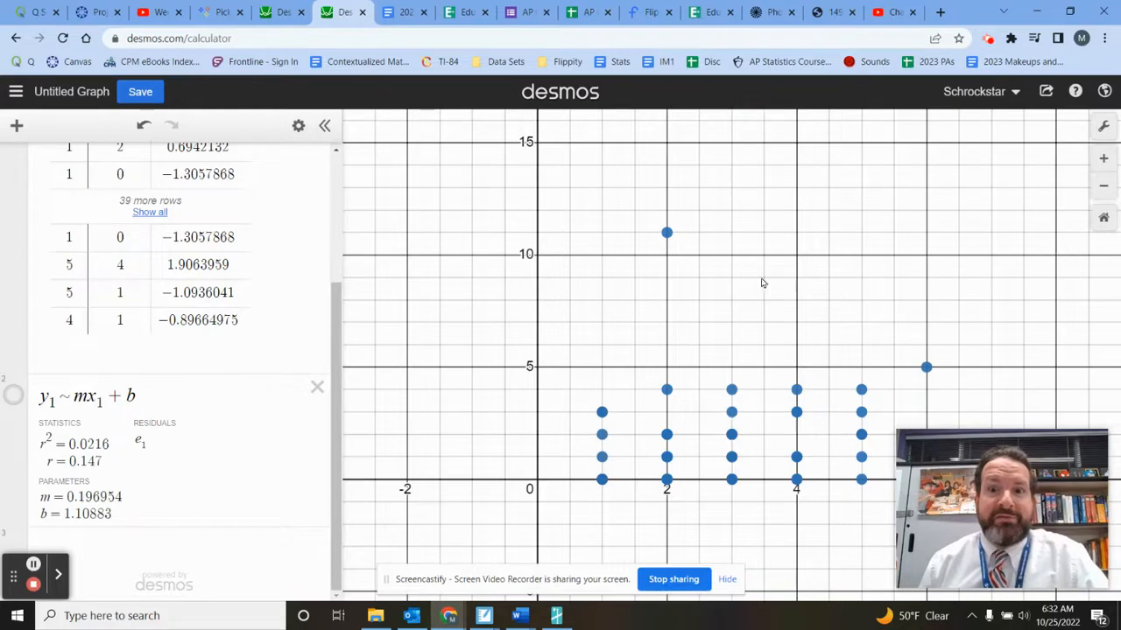
- Plot the point (1, -1) just below the x-axis as a new expression
{"action": "left_click_drag", "start_coordinate": [758, 300], "coordinate": [747, 228]}
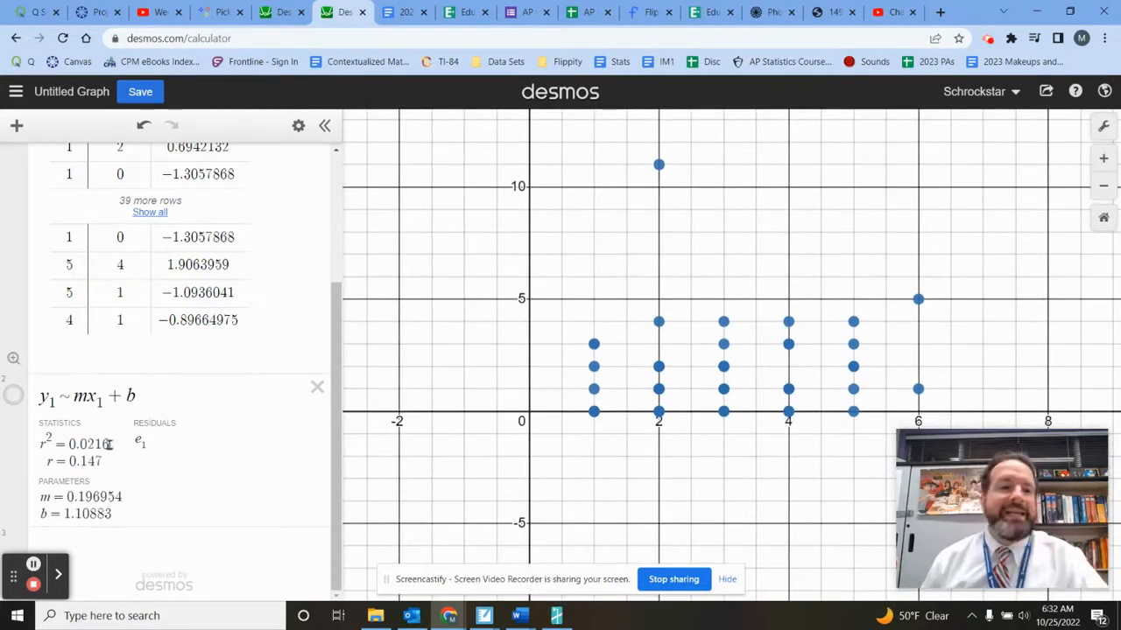
{"action": "left_click", "coordinate": [136, 560]}
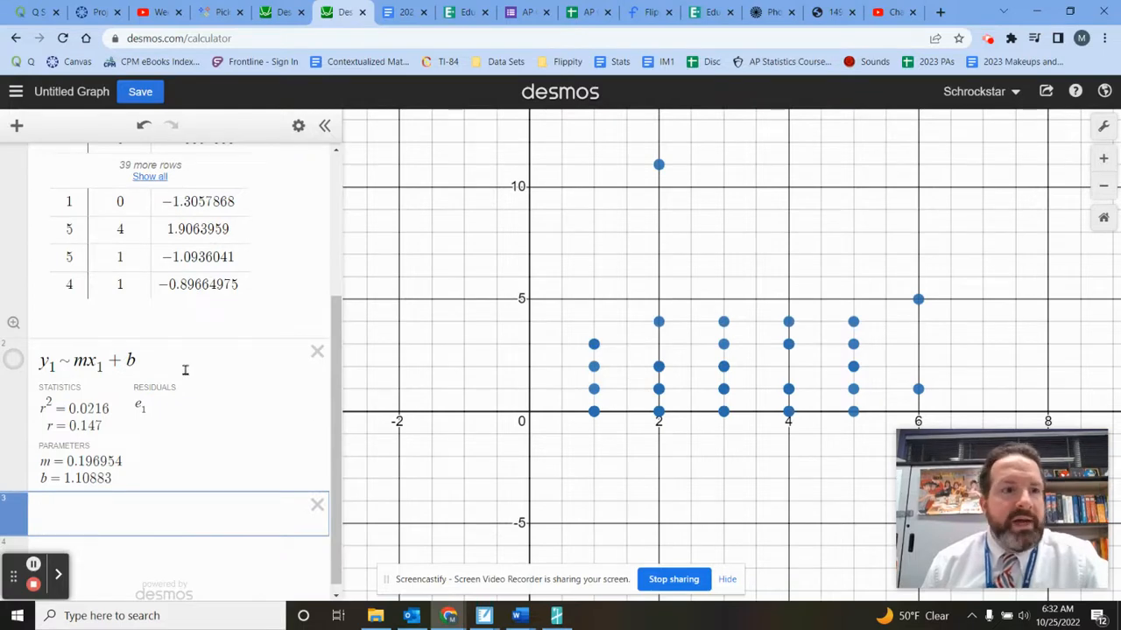
{"action": "scroll", "coordinate": [186, 370], "scroll_direction": "up", "scroll_amount": 1}
{"action": "scroll", "coordinate": [190, 362], "scroll_direction": "down", "scroll_amount": 1}
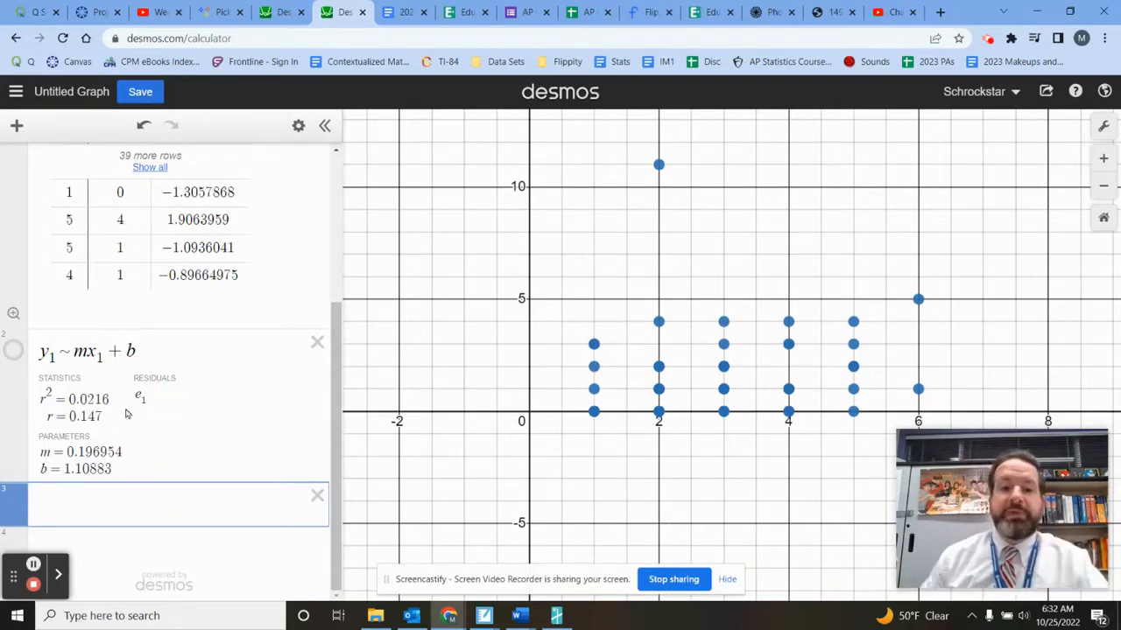
{"action": "type", "text": "("}
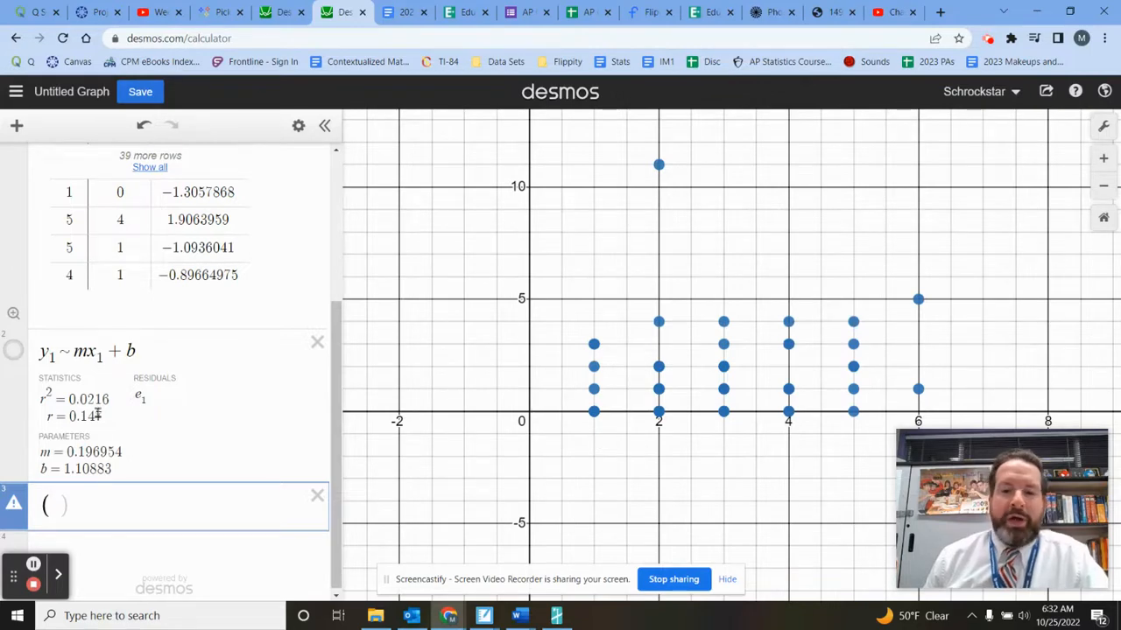
{"action": "type", "text": "1,-1)"}
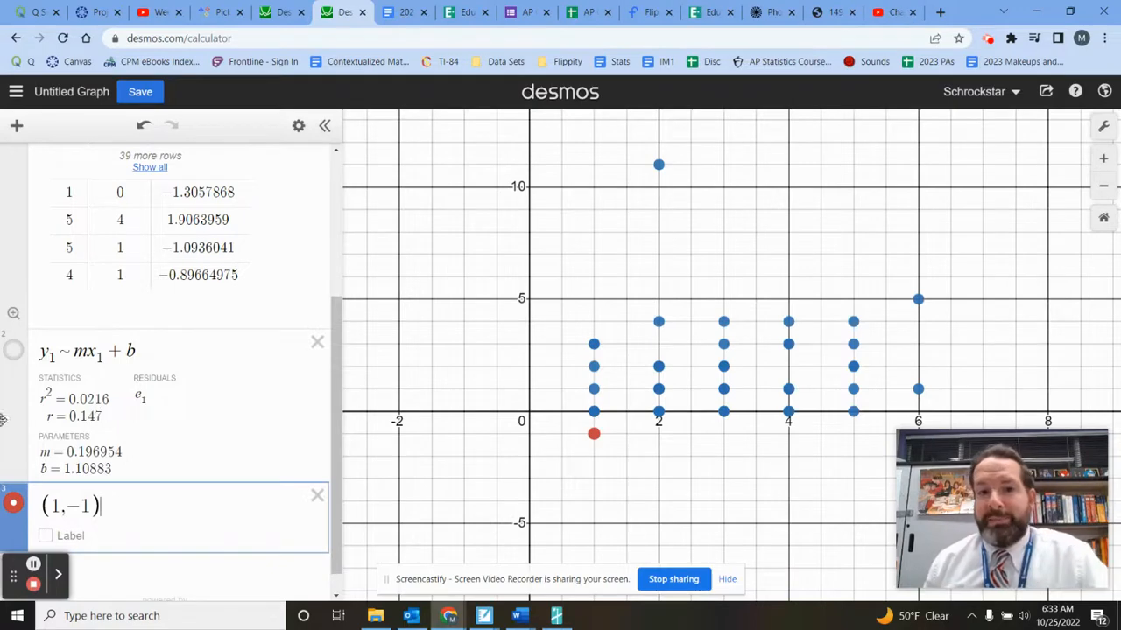
- Change the colour of the point (1, -1) to black
{"action": "scroll", "coordinate": [35, 437], "scroll_direction": "down", "scroll_amount": 1}
{"action": "left_click", "coordinate": [14, 478]}
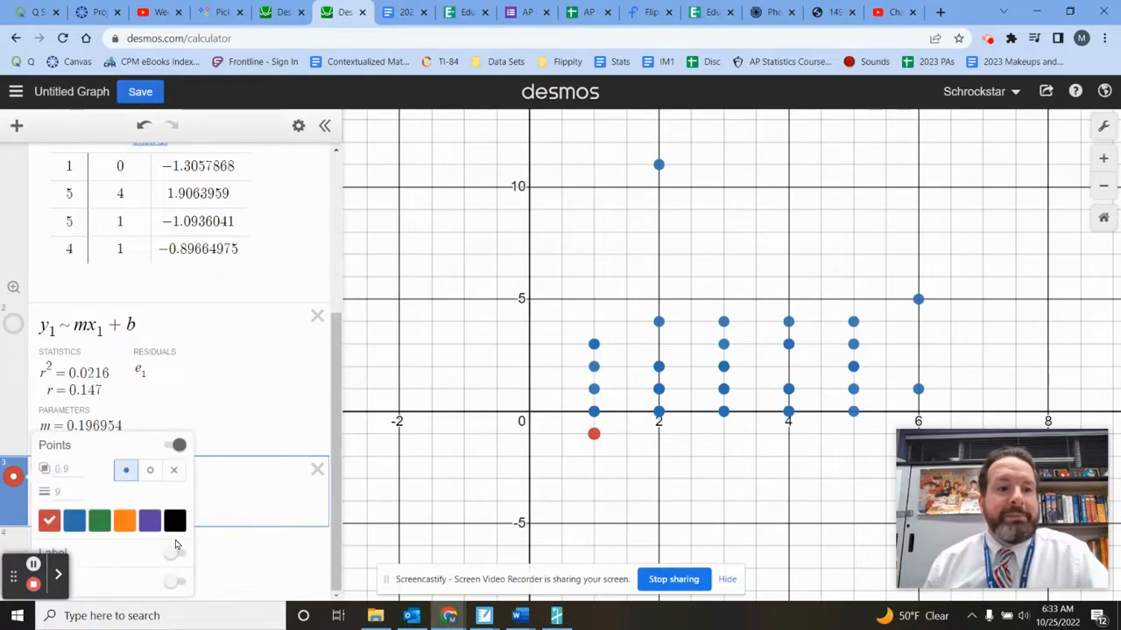
{"action": "left_click", "coordinate": [179, 526]}
{"action": "left_click", "coordinate": [232, 507]}
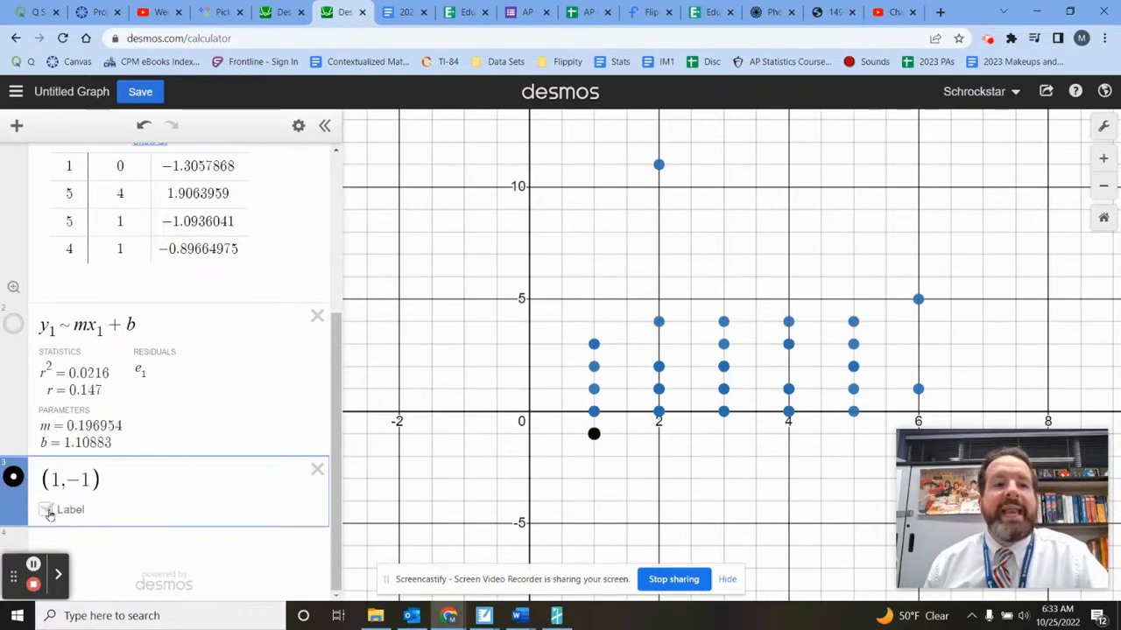
- Turn on the label for the point (1, -1) and name it "Current AP Classes"
{"action": "left_click", "coordinate": [46, 510]}
{"action": "left_click", "coordinate": [144, 516]}
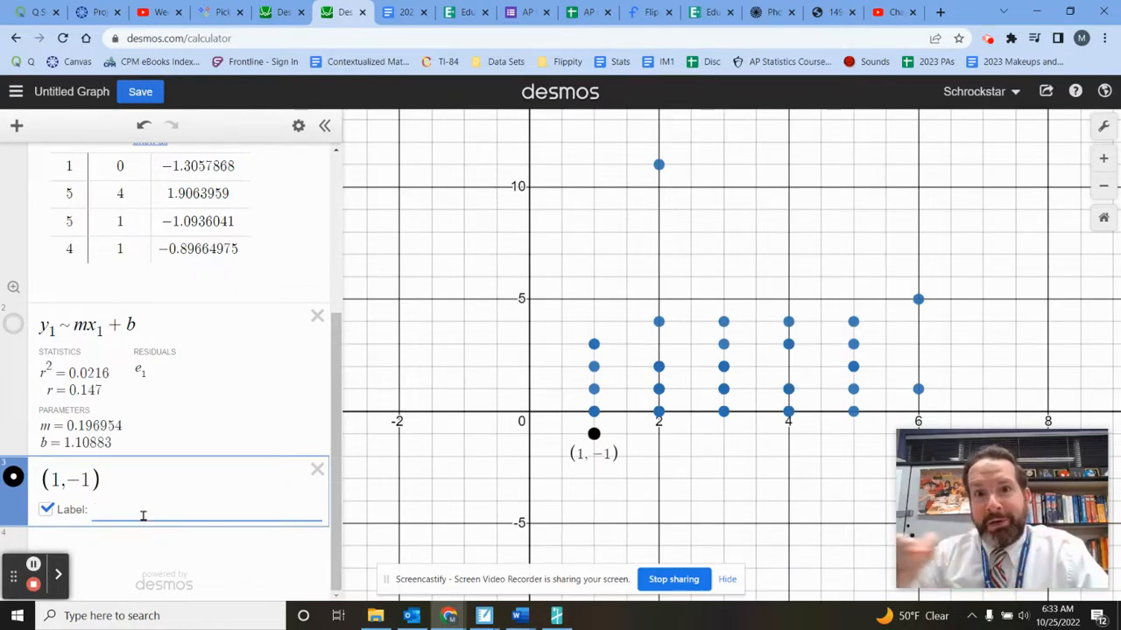
{"action": "type", "text": "C"}
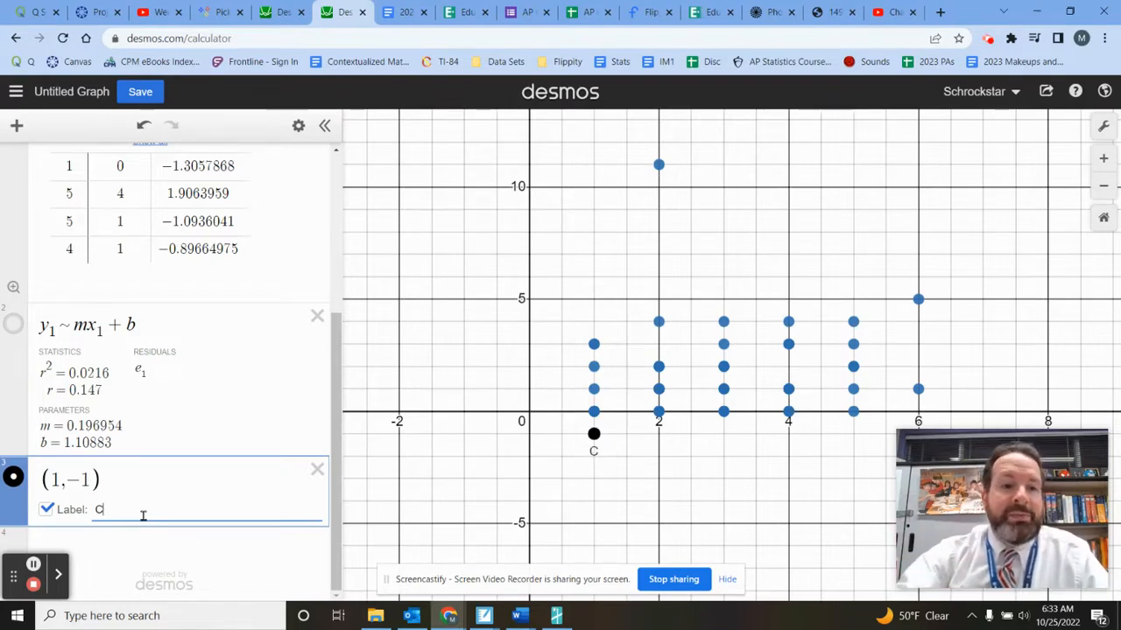
{"action": "type", "text": "urrent AP Classes"}
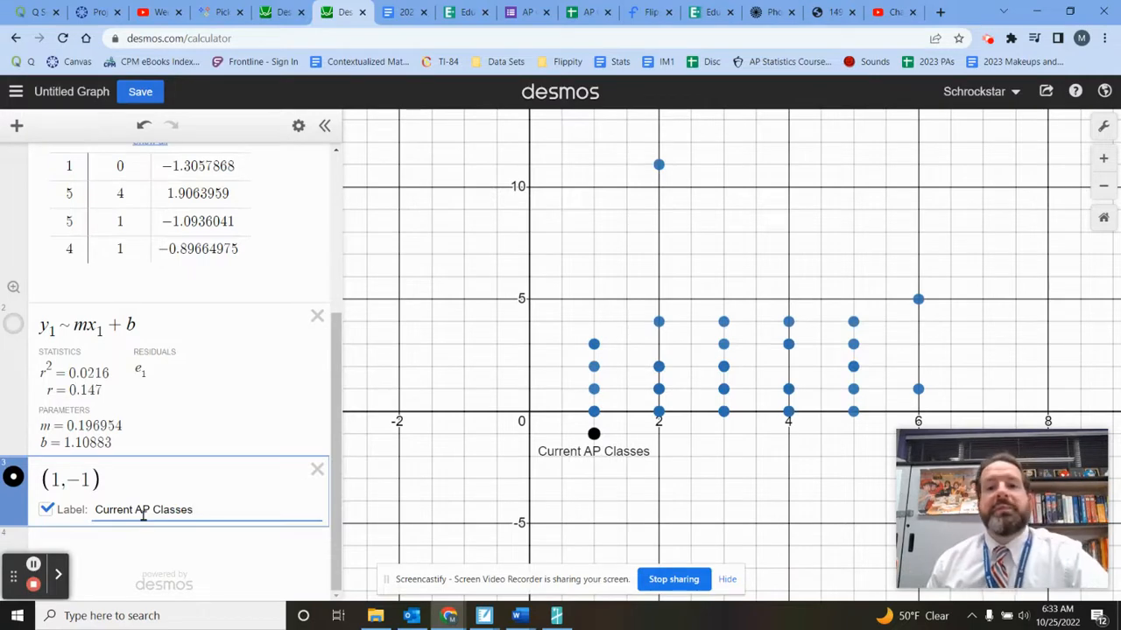
- Enlarge the "Current AP Classes" label by setting its text size to 2
{"action": "left_click", "coordinate": [14, 478]}
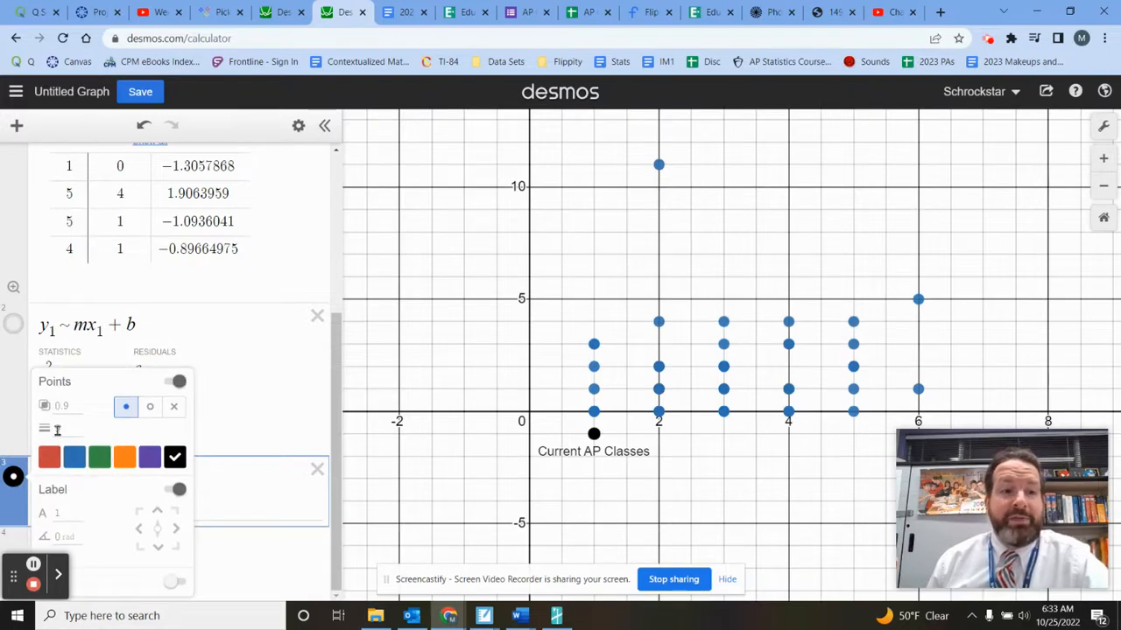
{"action": "left_click", "coordinate": [54, 514]}
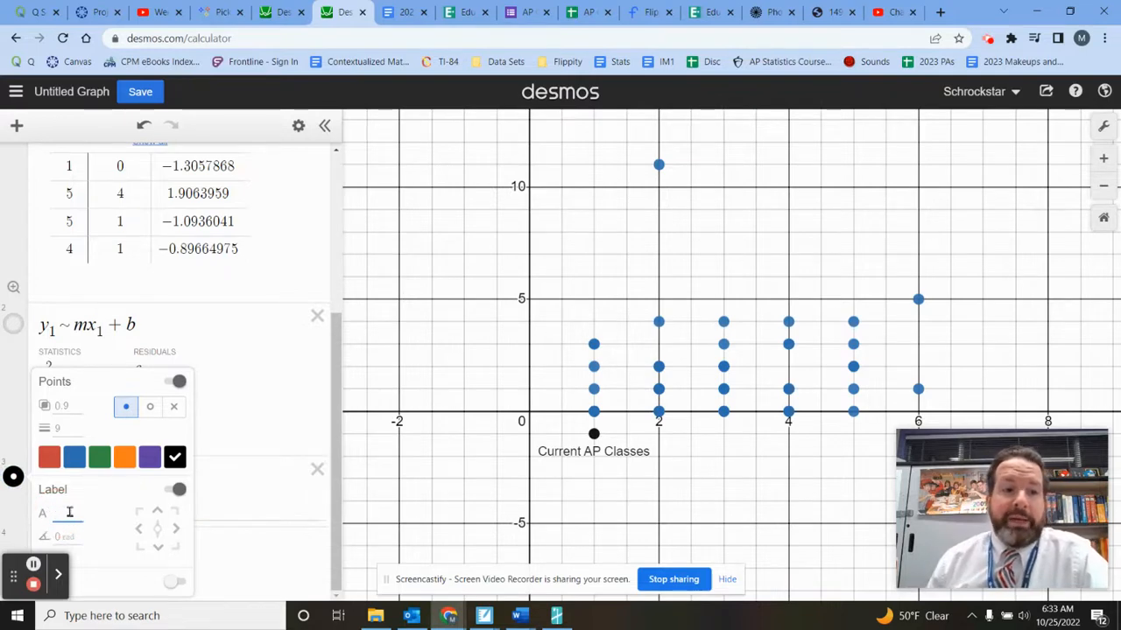
{"action": "type", "text": "2"}
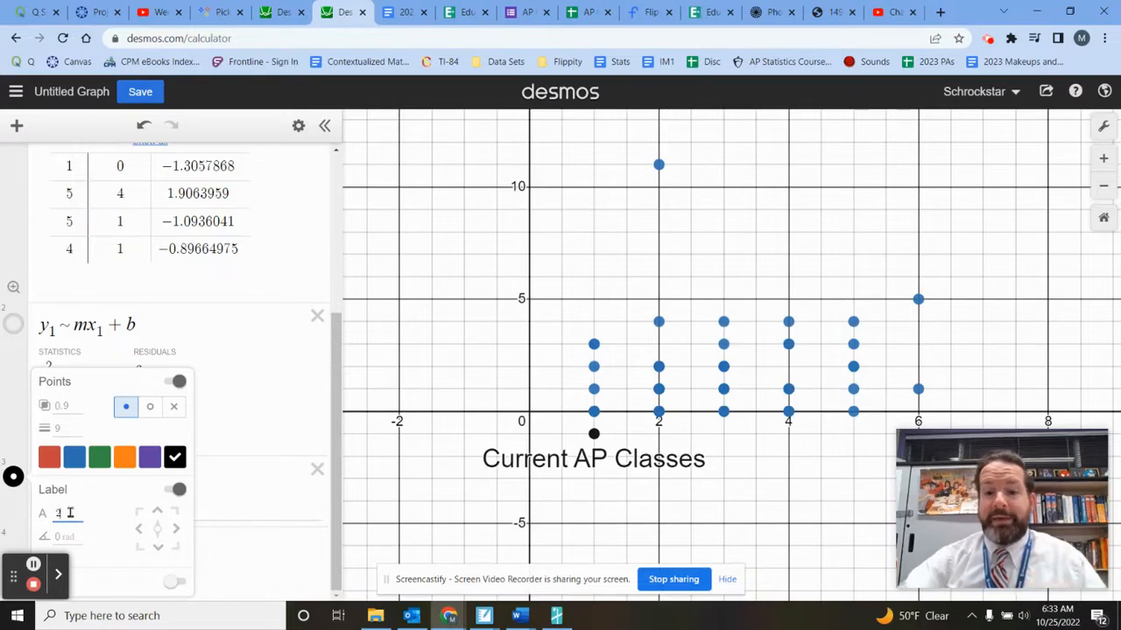
{"action": "key", "text": "BackSpace"}
{"action": "type", "text": "3"}
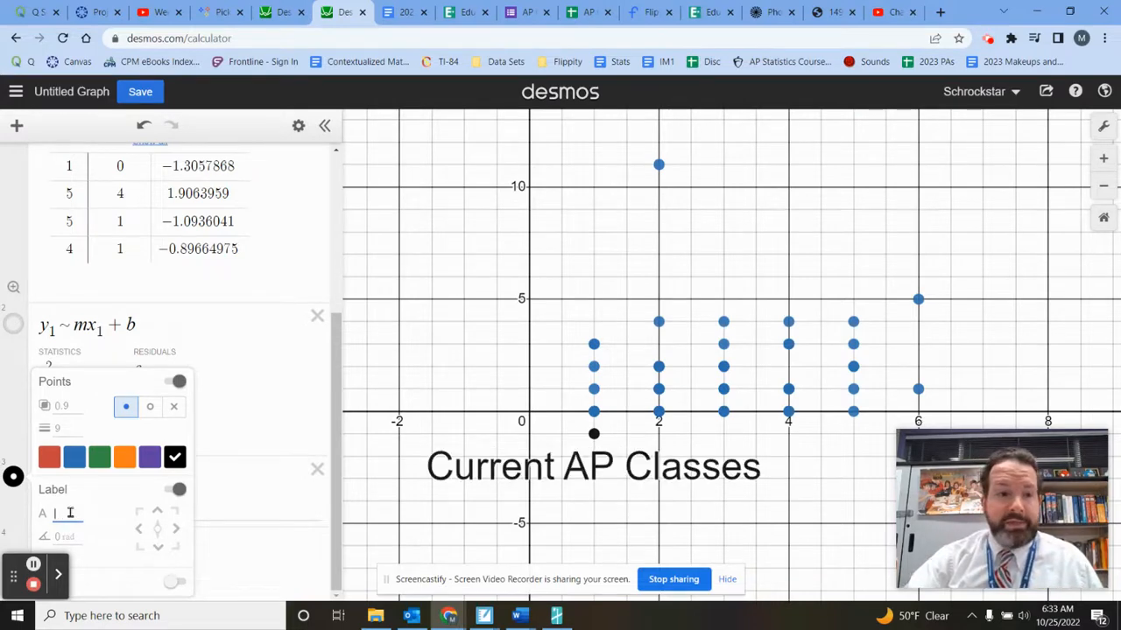
{"action": "type", "text": "2.5"}
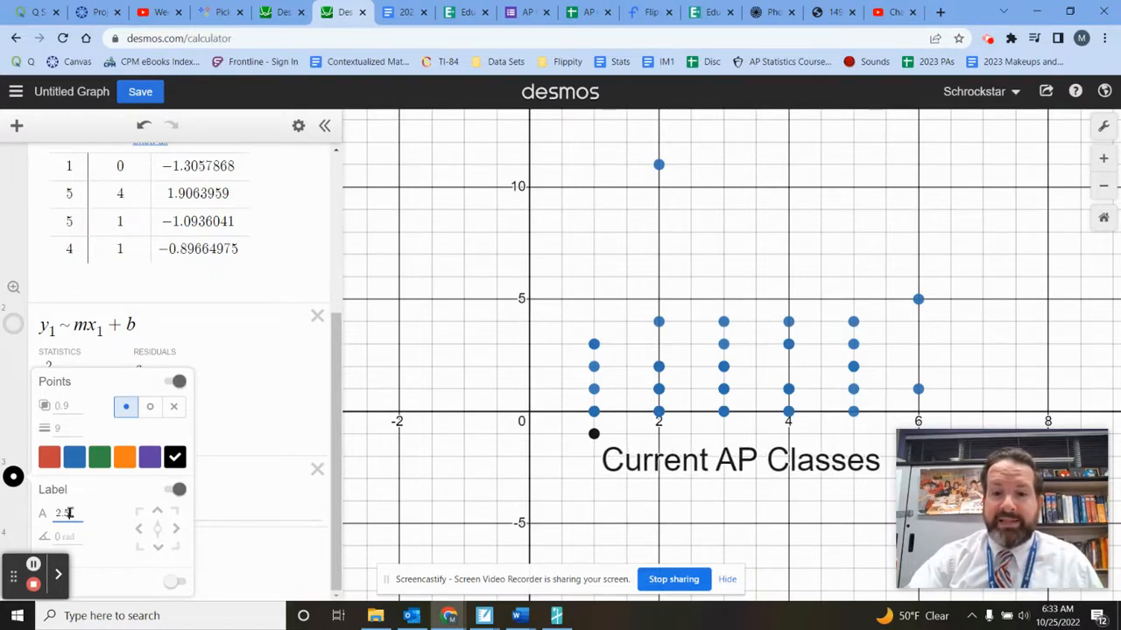
{"action": "key", "text": "BackSpace"}
{"action": "key", "text": "BackSpace"}
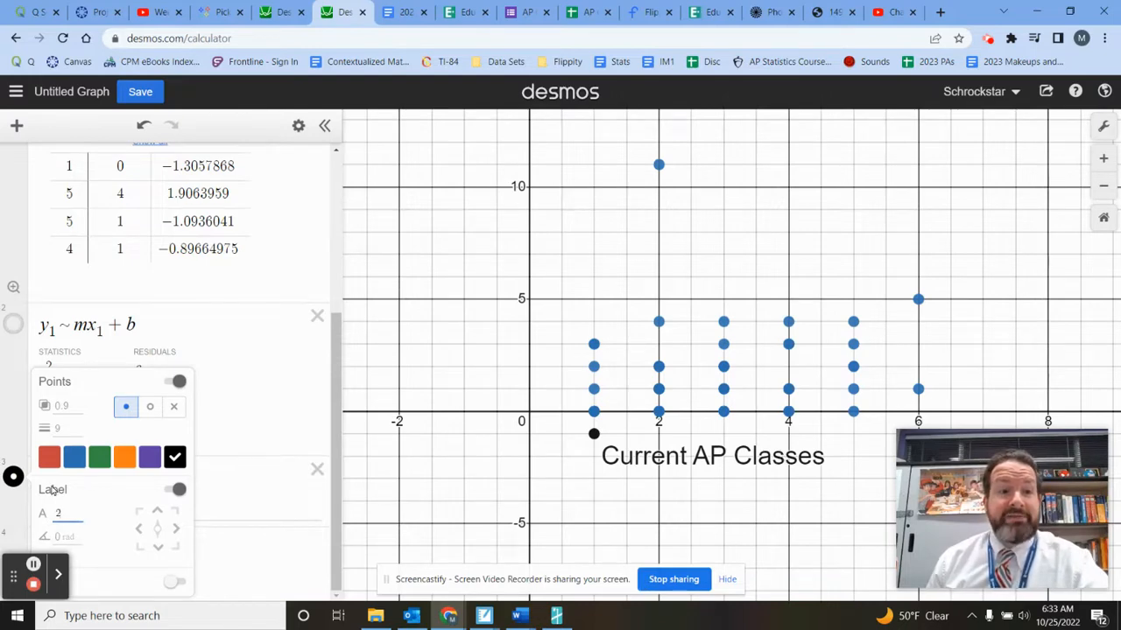
- Hide the dot behind the "Current AP Classes" label and align the label to the right of its point
{"action": "left_click", "coordinate": [215, 500]}
{"action": "left_click", "coordinate": [13, 478]}
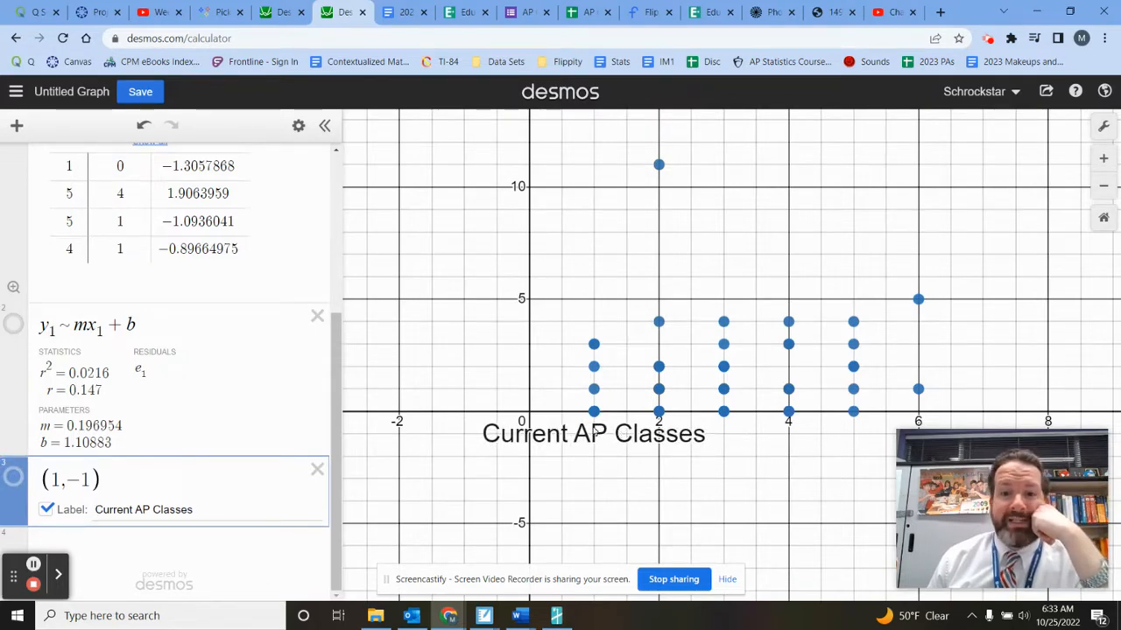
{"action": "left_click", "coordinate": [14, 478]}
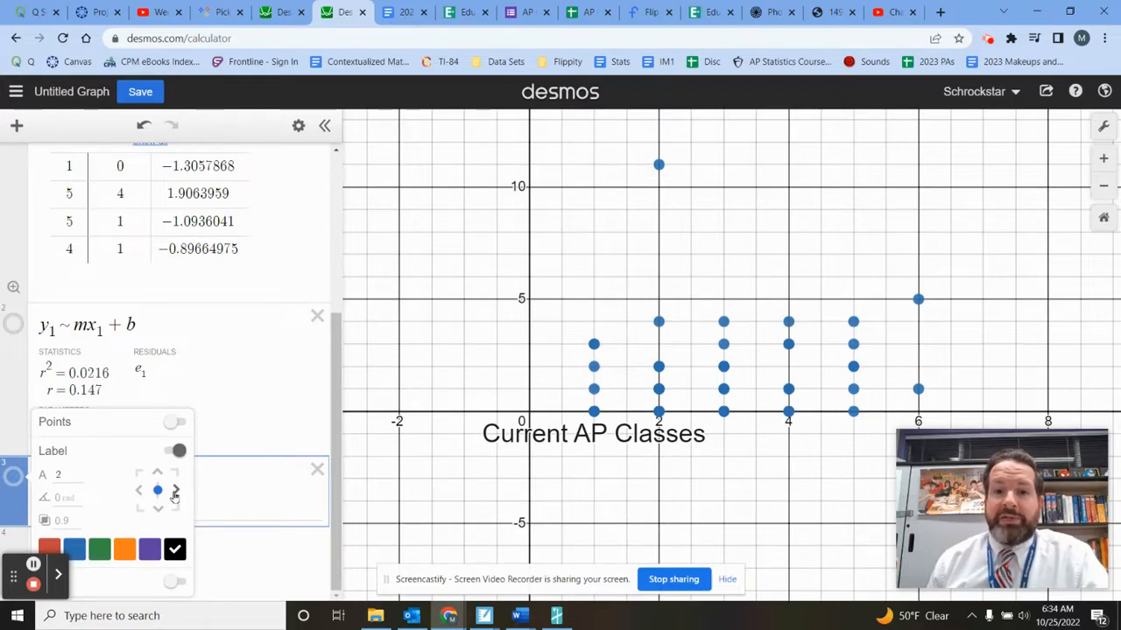
{"action": "left_click", "coordinate": [175, 493]}
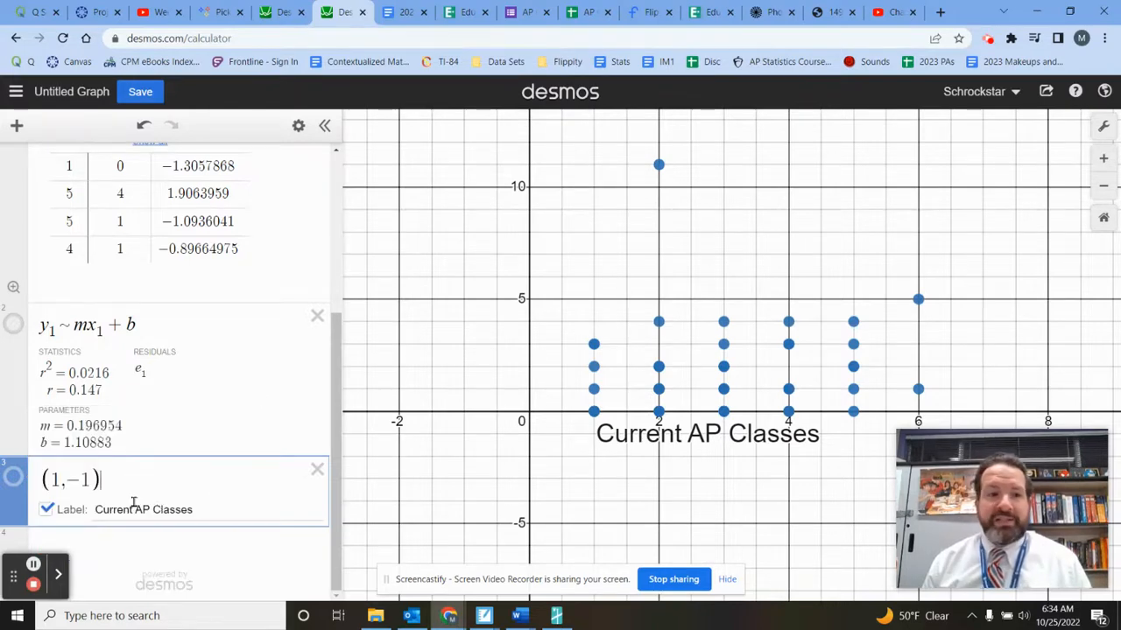
{"action": "left_click", "coordinate": [233, 496]}
- Move the "Current AP Classes" label by changing its coordinates to (1.5, -1.5)
{"action": "left_click", "coordinate": [61, 481]}
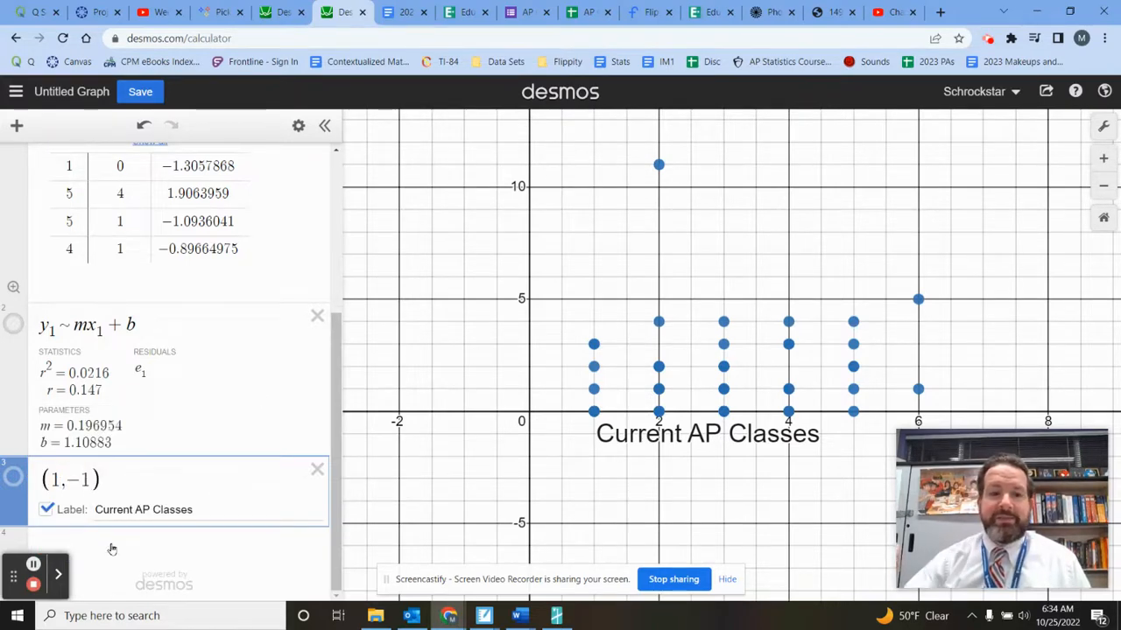
{"action": "type", "text": ".5"}
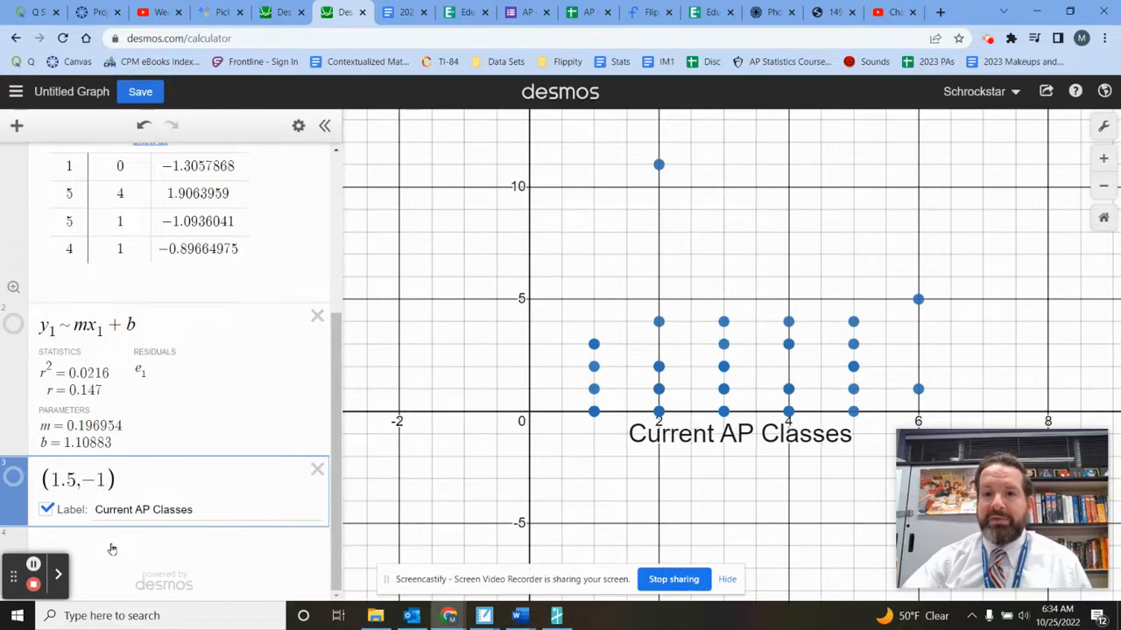
{"action": "left_click", "coordinate": [106, 479]}
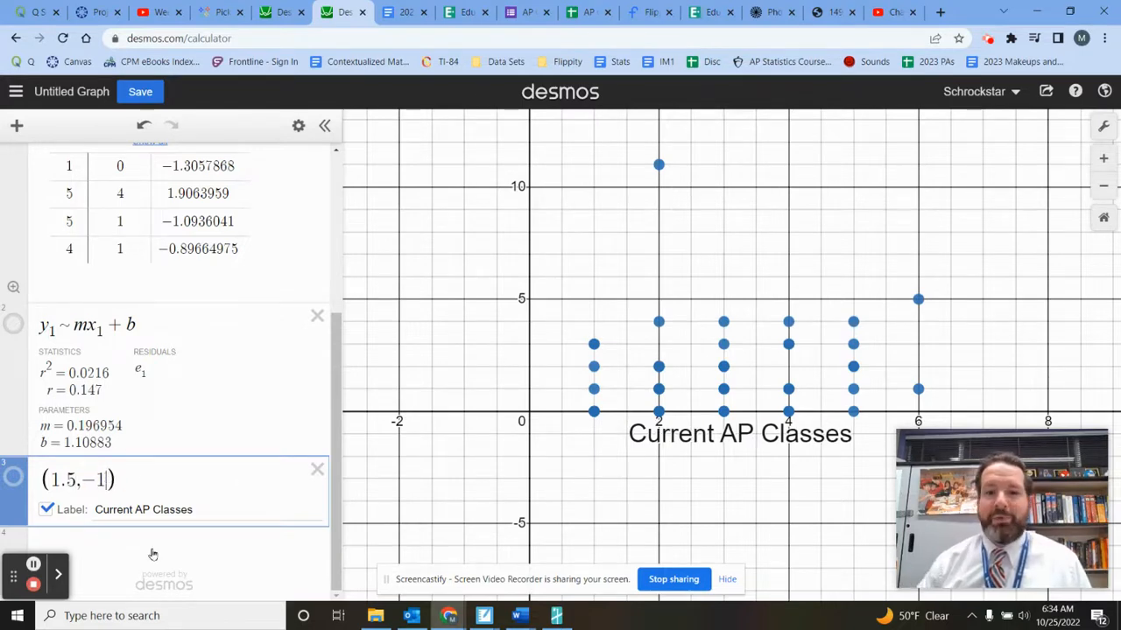
{"action": "type", "text": ".2"}
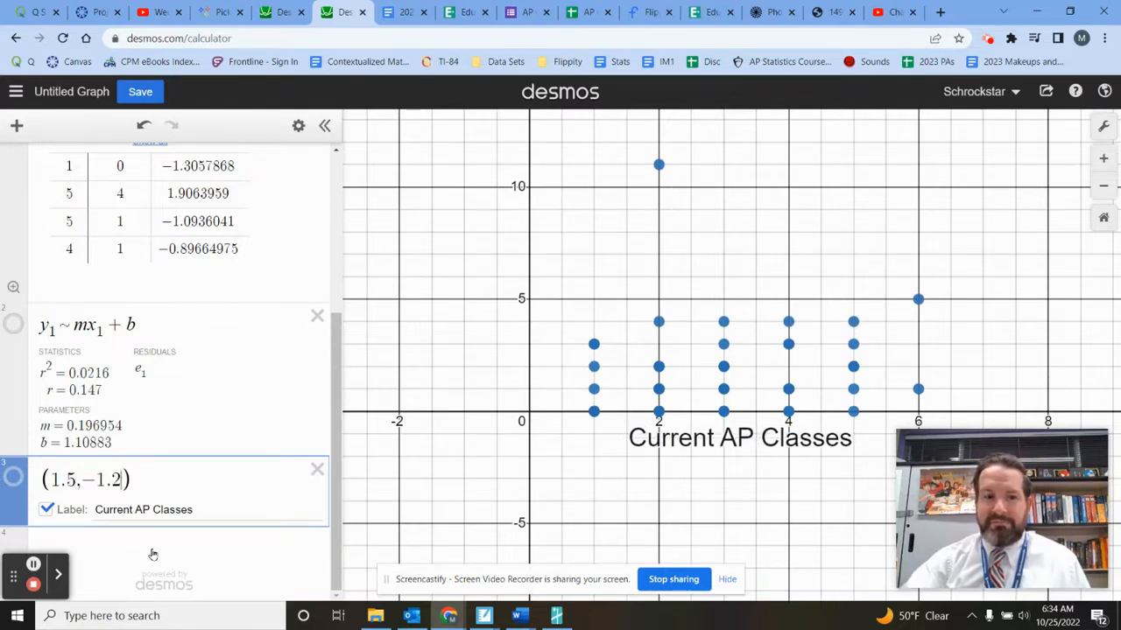
{"action": "key", "text": "BackSpace"}
{"action": "key", "text": "BackSpace"}
{"action": "type", "text": "5"}
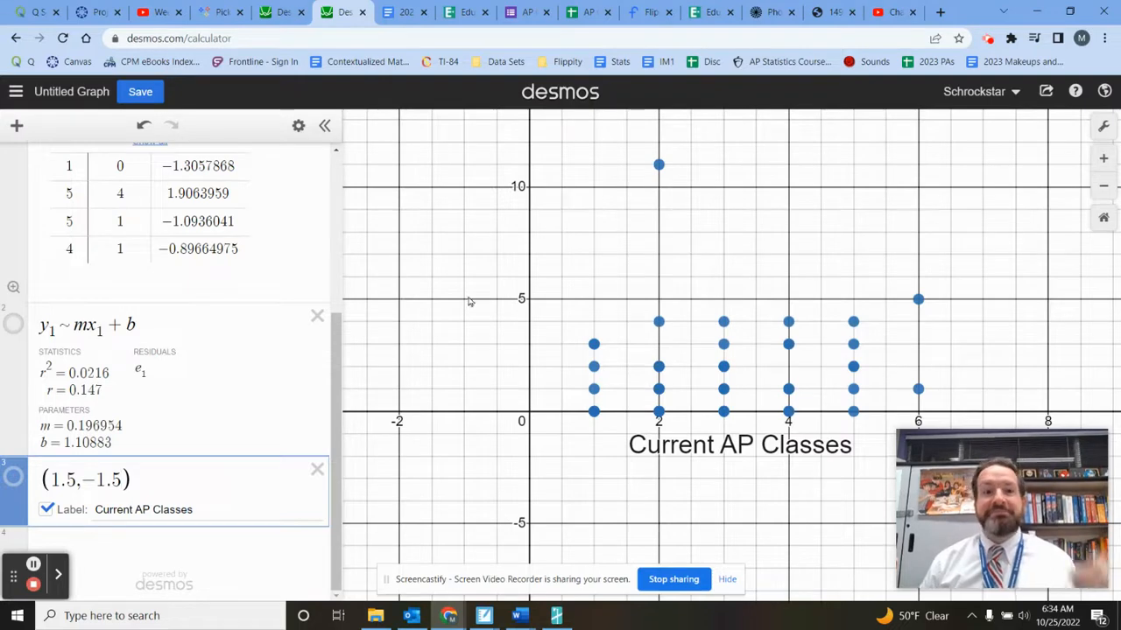
- Plot the point (-0.5, 1) beside the y-axis as a new expression
{"action": "left_click", "coordinate": [227, 548]}
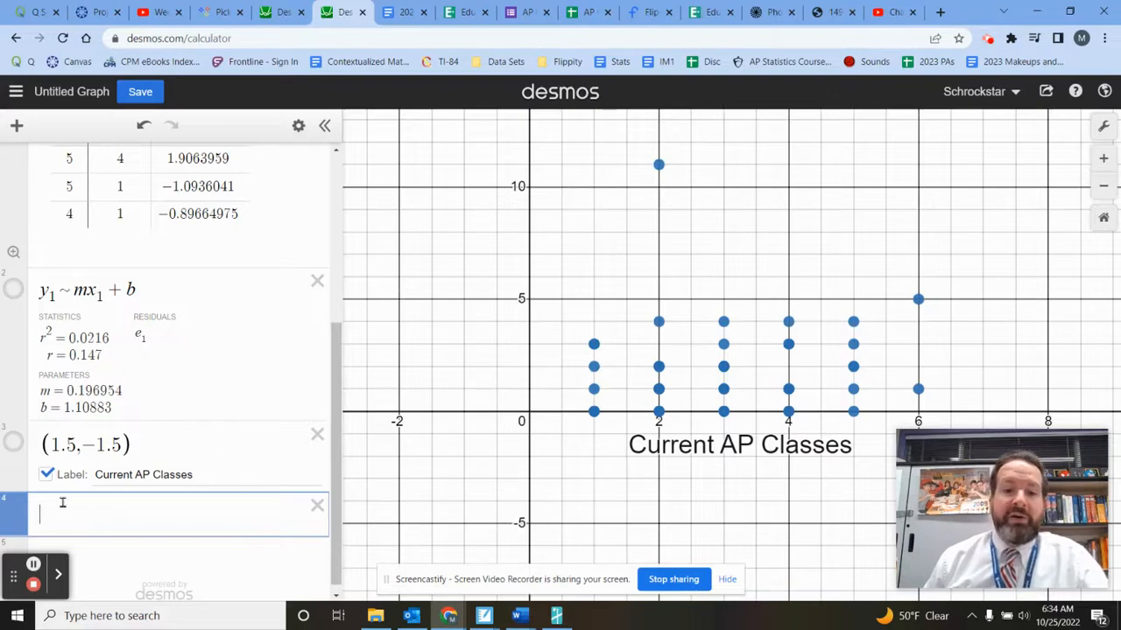
{"action": "type", "text": "(−"}
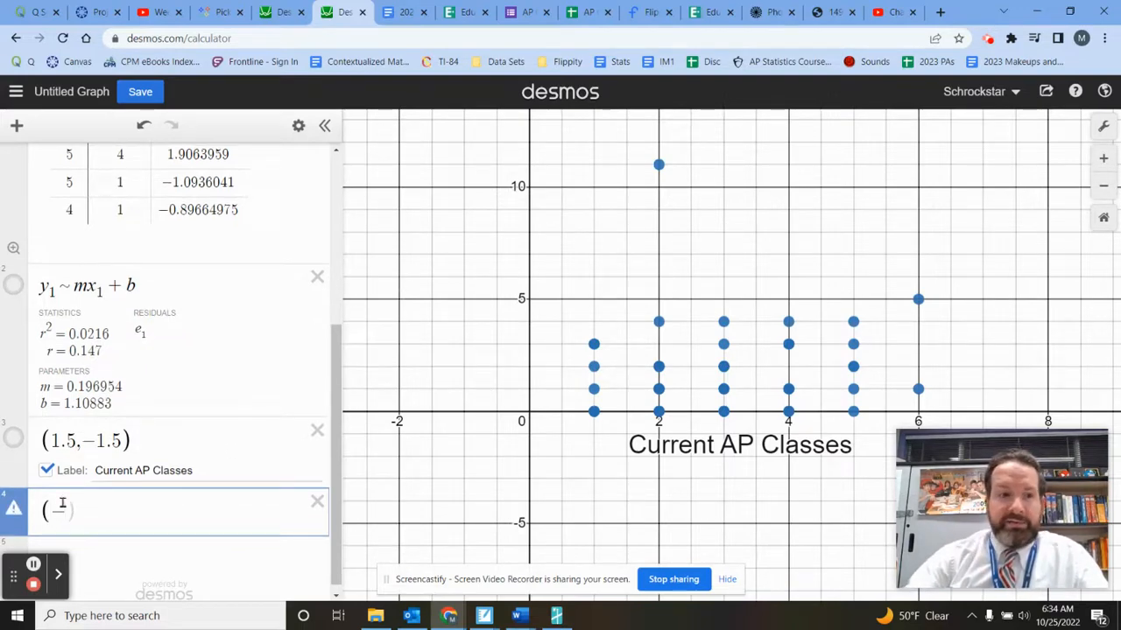
{"action": "type", "text": "-0.5,1"}
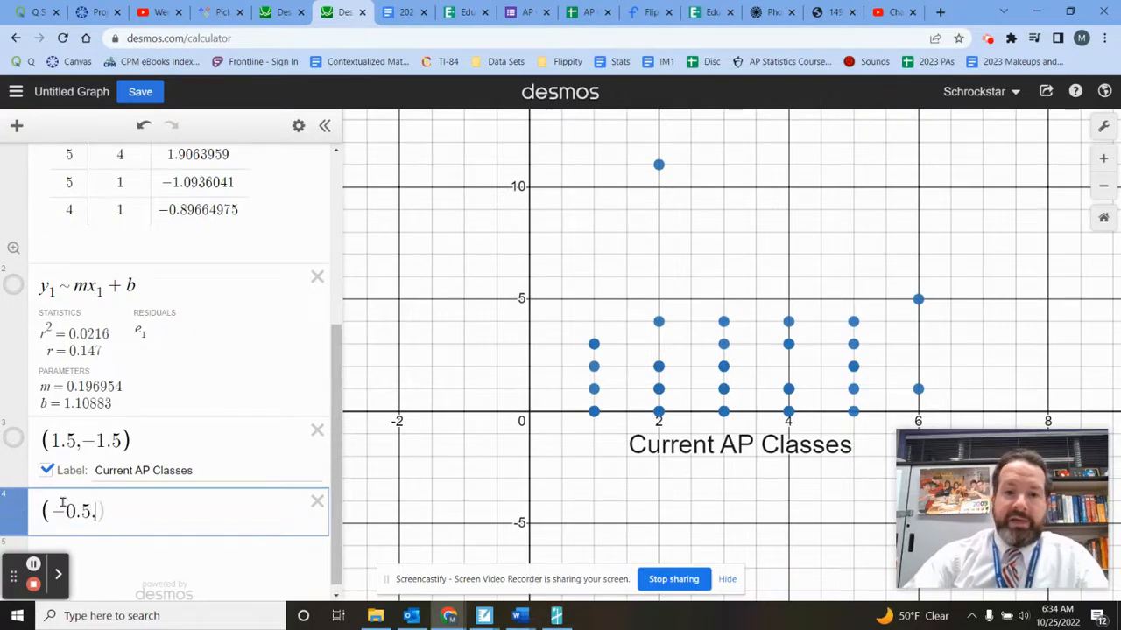
{"action": "type", "text": ")"}
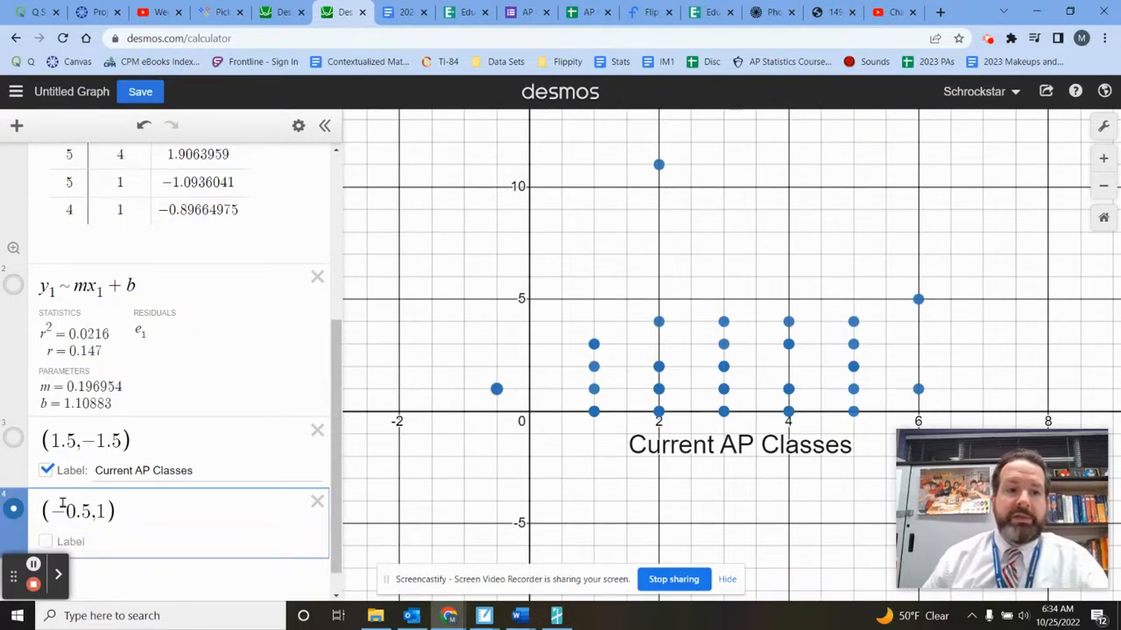
- Colour the point (-0.5, 1) black and label it "Past AP Classes"
{"action": "left_click", "coordinate": [13, 507]}
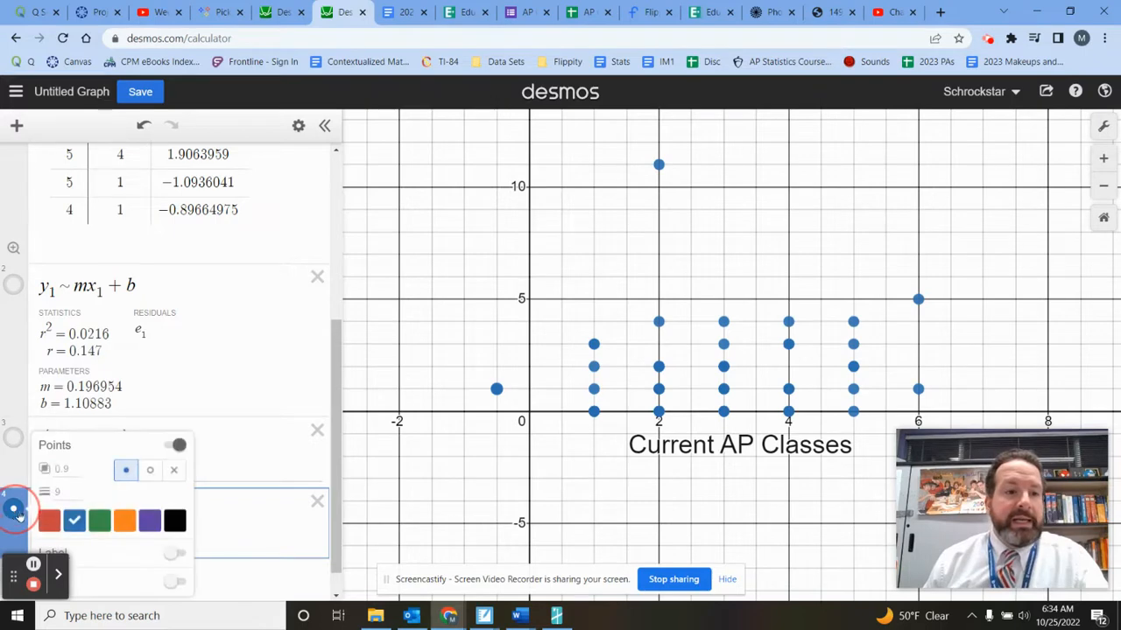
{"action": "left_click", "coordinate": [175, 522]}
{"action": "left_click", "coordinate": [143, 531]}
{"action": "left_click", "coordinate": [46, 519]}
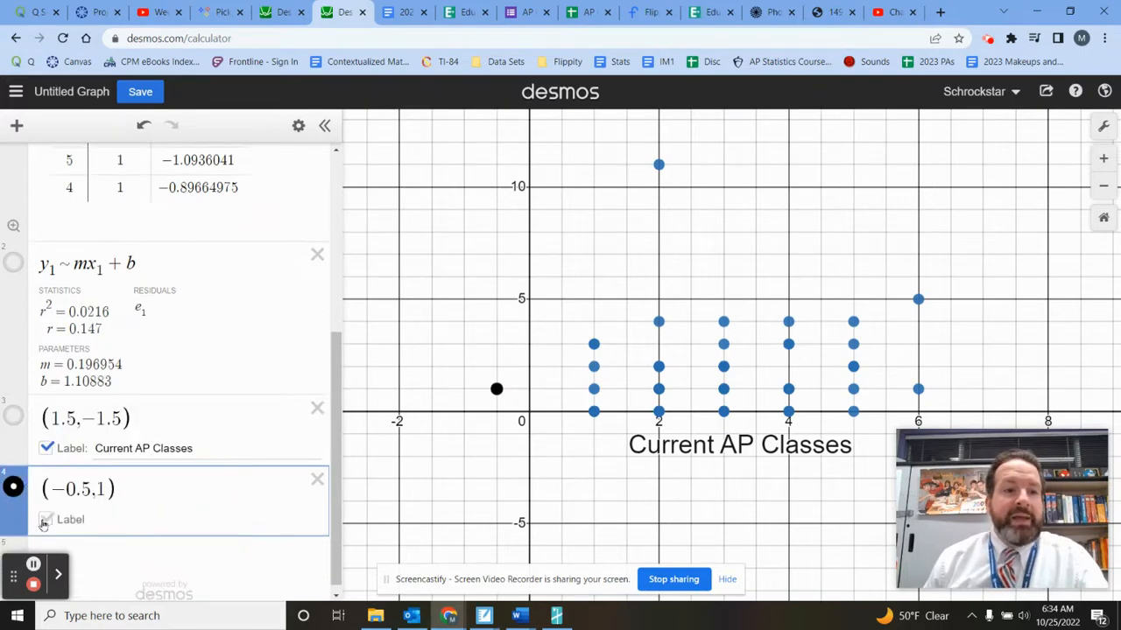
{"action": "left_click", "coordinate": [128, 520]}
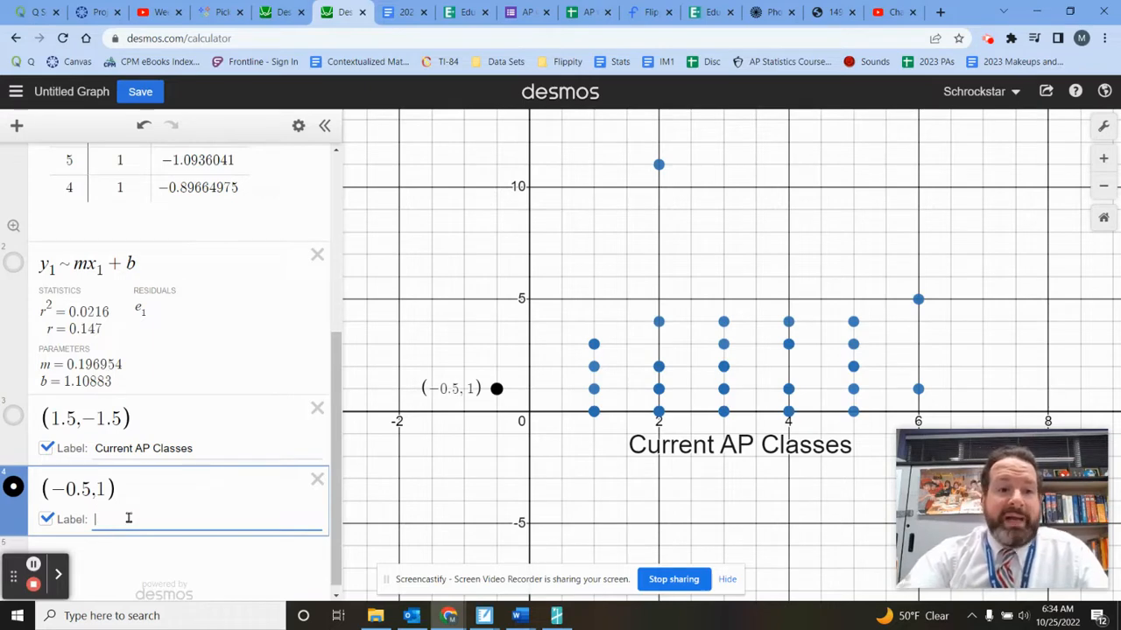
{"action": "type", "text": "Past AP C"}
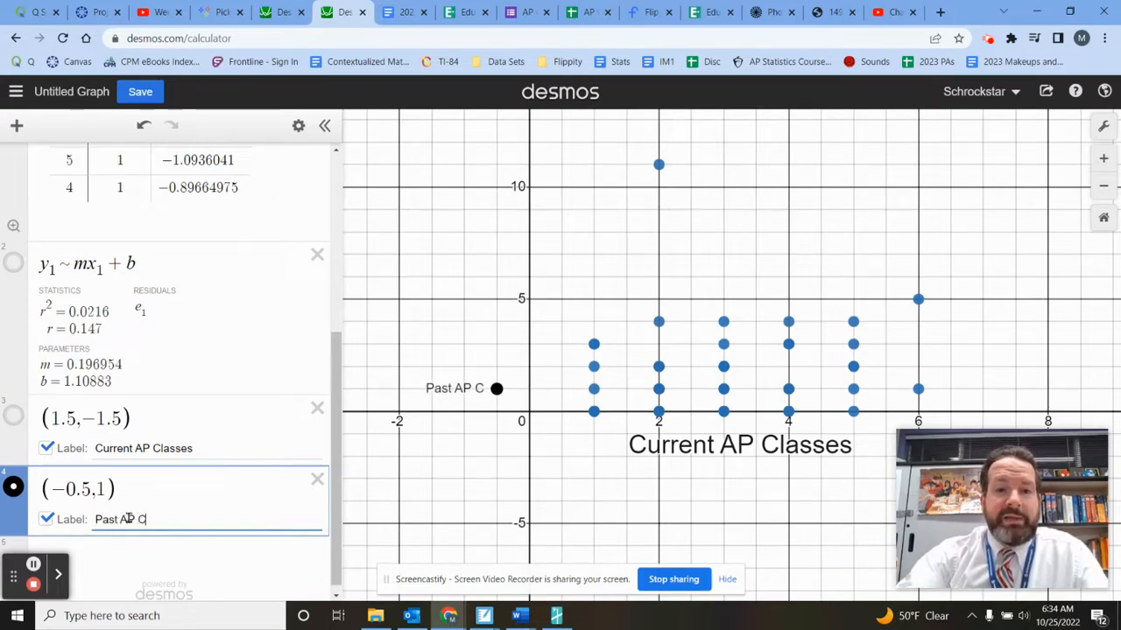
{"action": "type", "text": "lasses"}
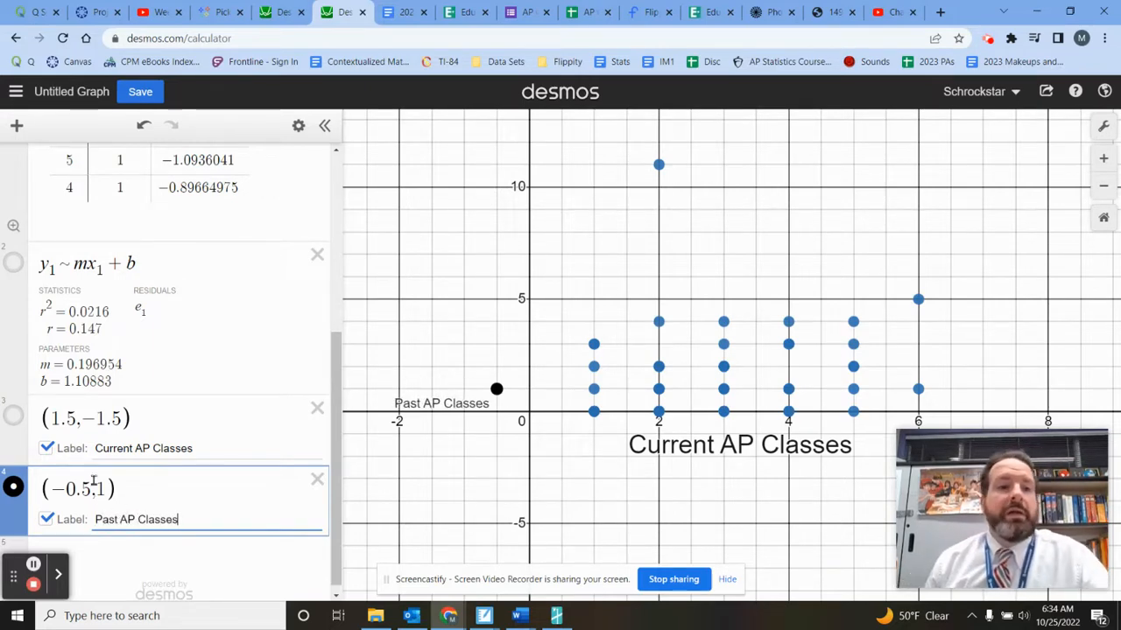
- Hide the dot behind the "Past AP Classes" label and set the label's text size to 2
{"action": "left_click", "coordinate": [13, 487]}
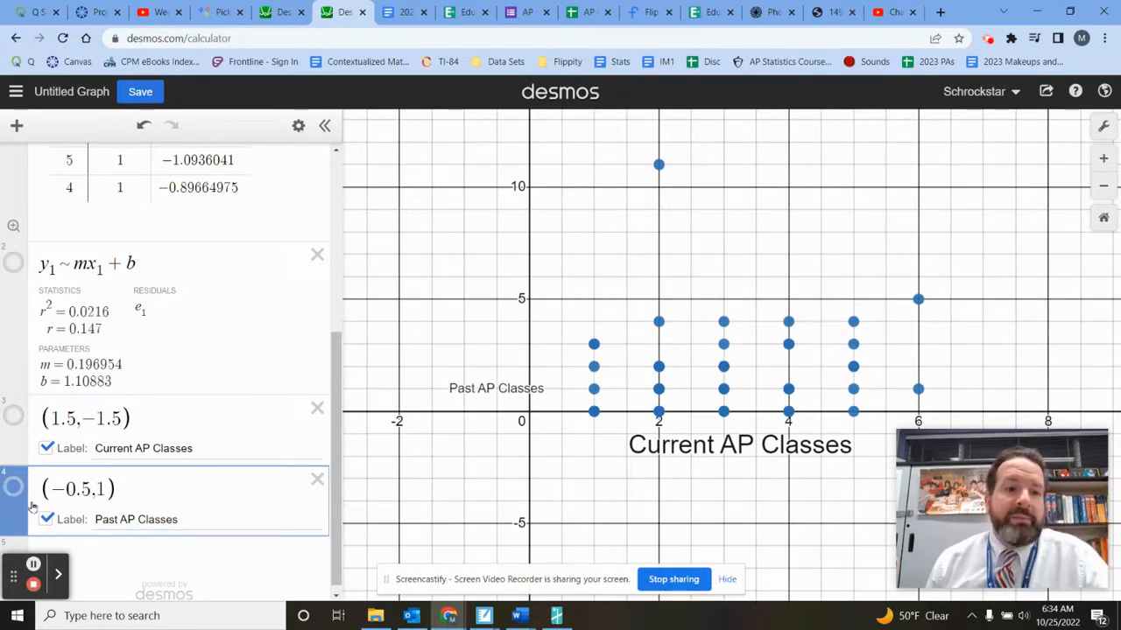
{"action": "left_click", "coordinate": [13, 487]}
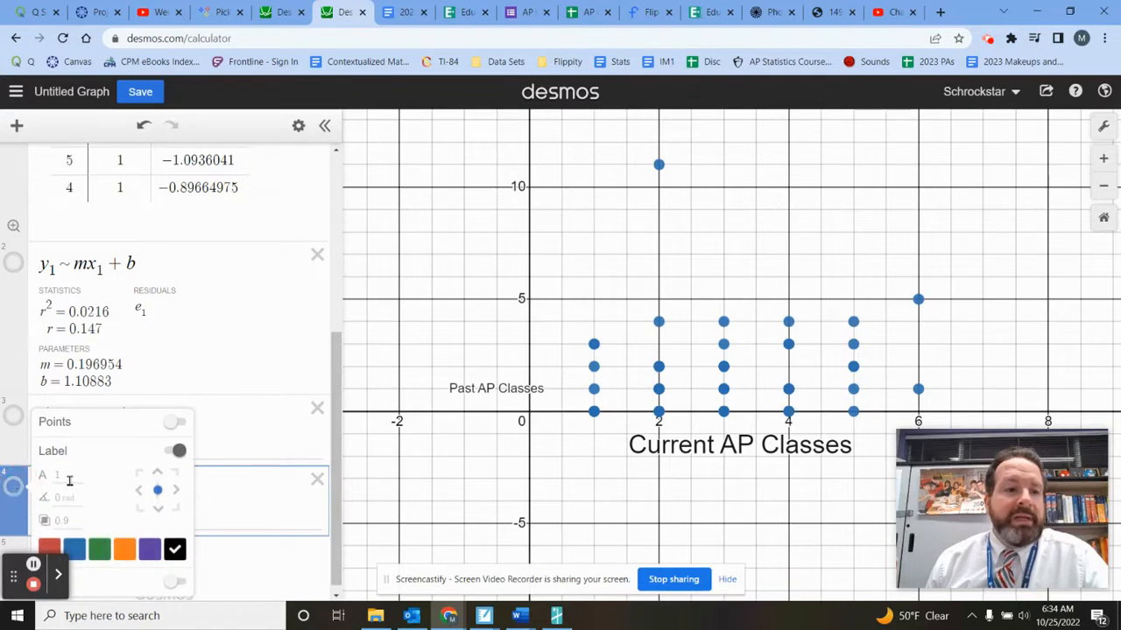
{"action": "left_click", "coordinate": [69, 480]}
{"action": "type", "text": "3"}
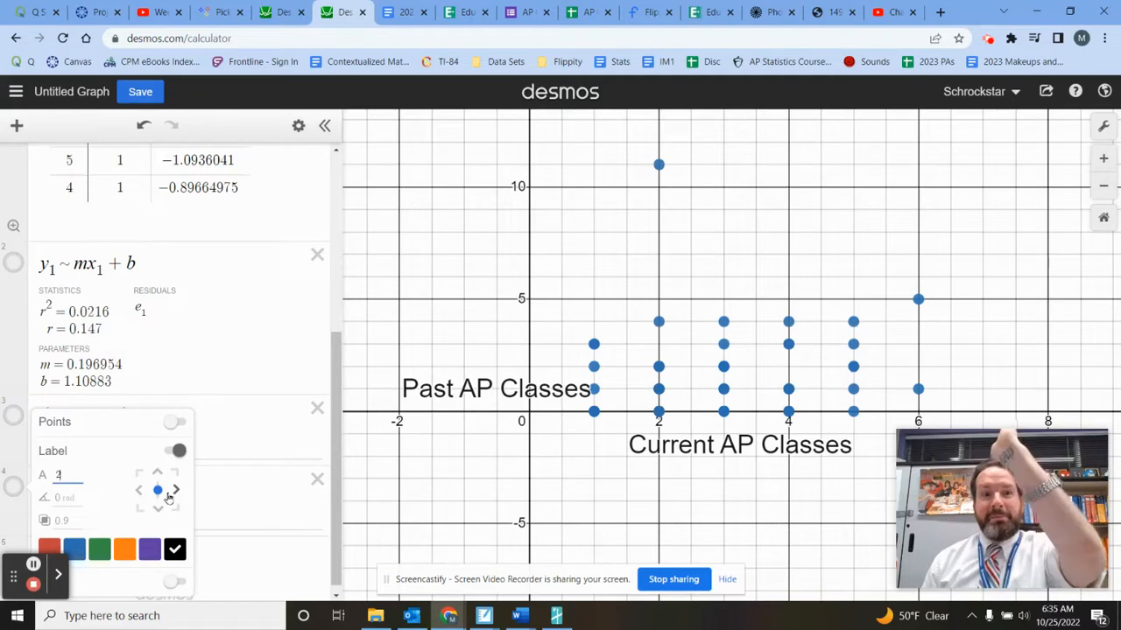
- Rotate the "Past AP Classes" label by π/2 radians and align it above its point
{"action": "left_click", "coordinate": [66, 501]}
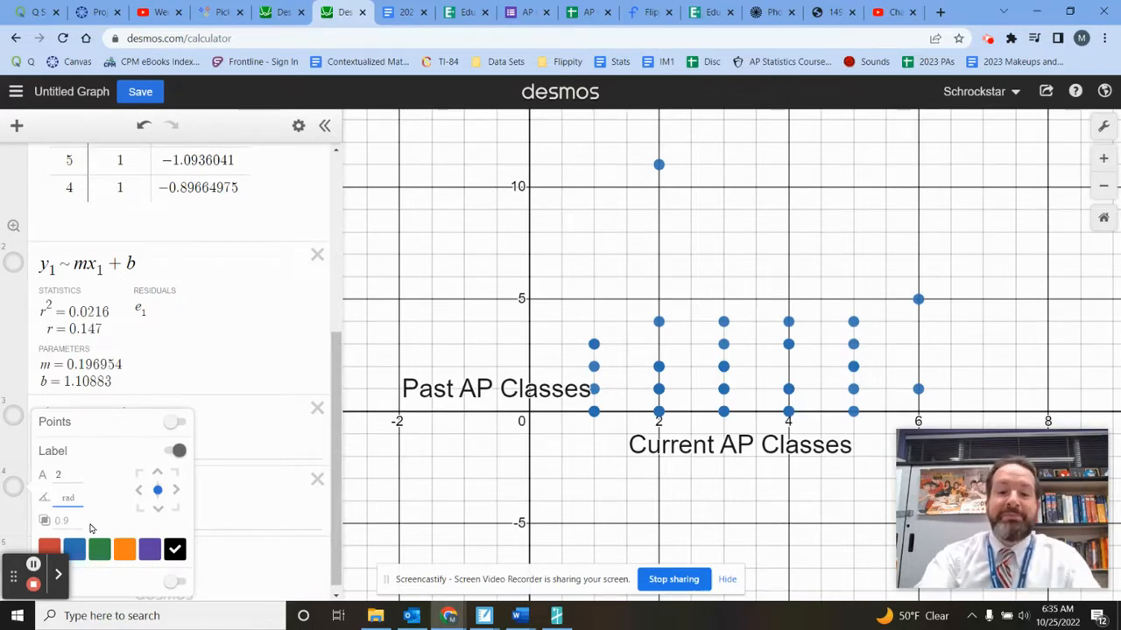
{"action": "type", "text": "pi"}
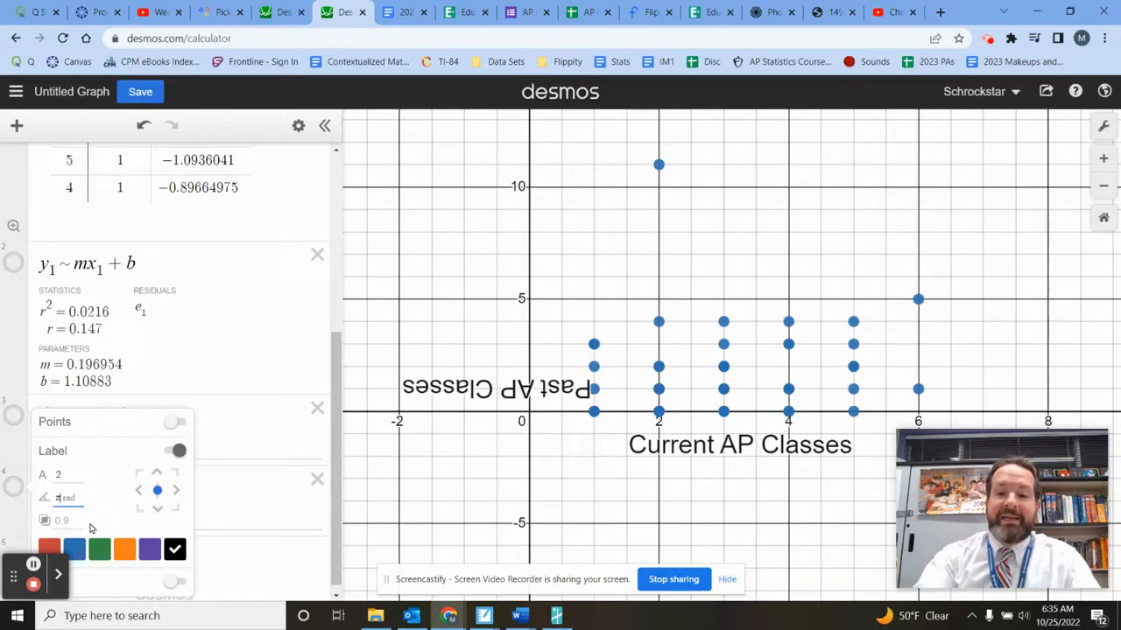
{"action": "type", "text": "/"}
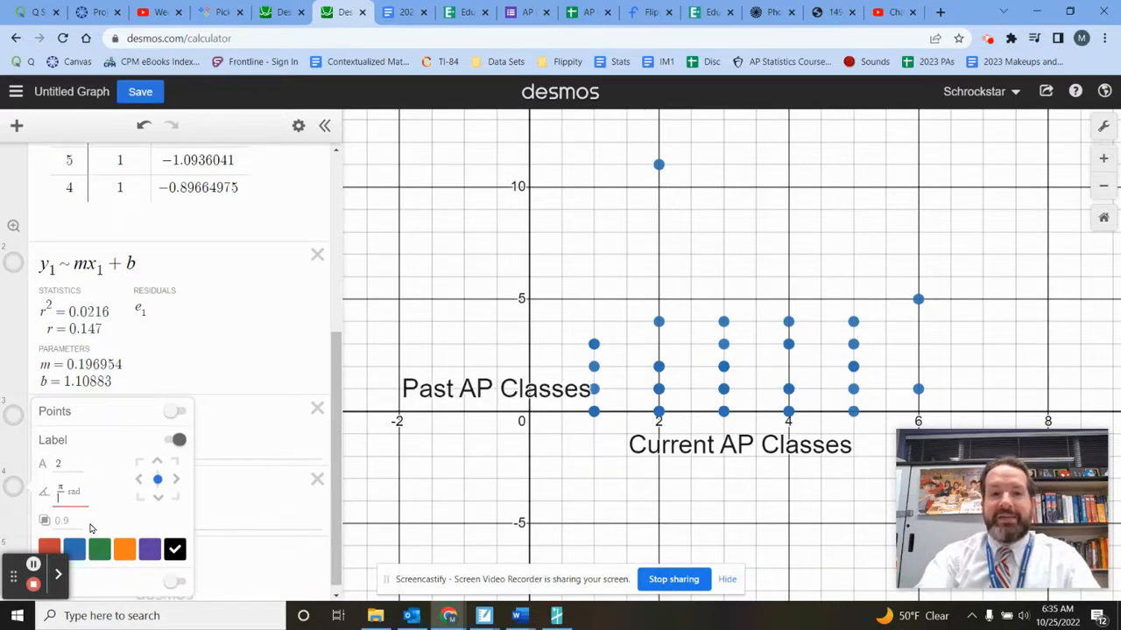
{"action": "type", "text": "2"}
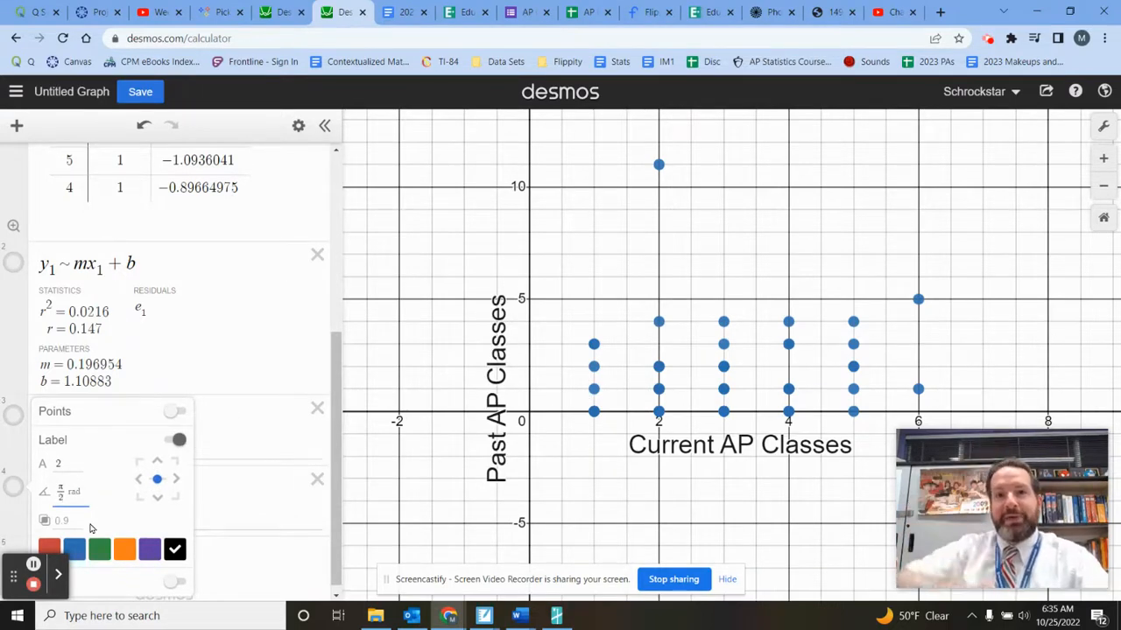
{"action": "left_click", "coordinate": [156, 464]}
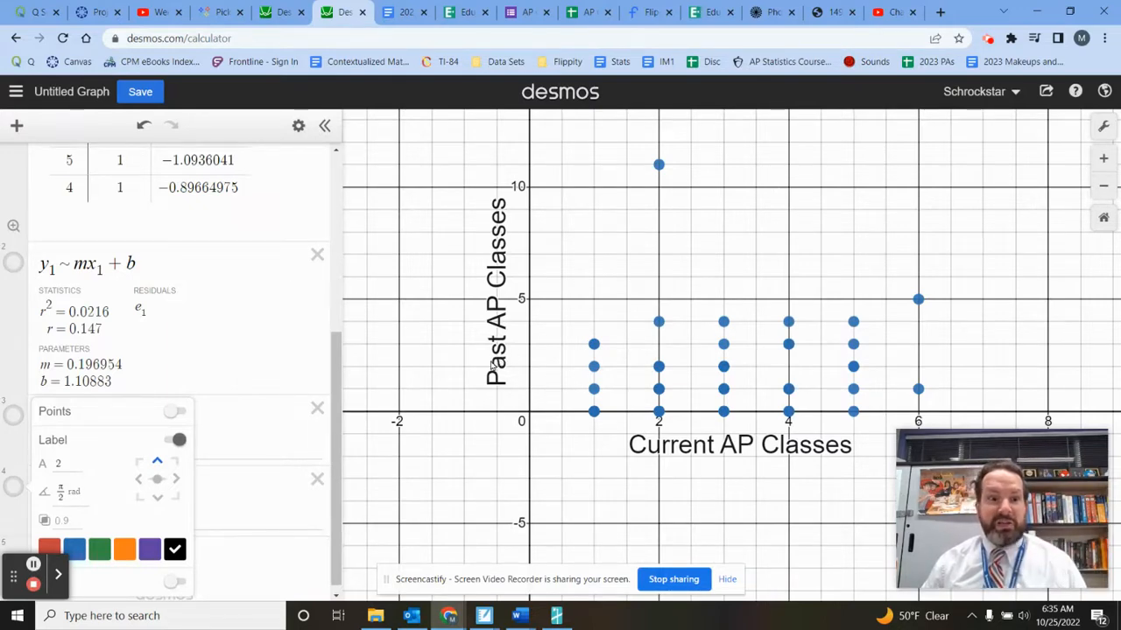
{"action": "left_click", "coordinate": [513, 462]}
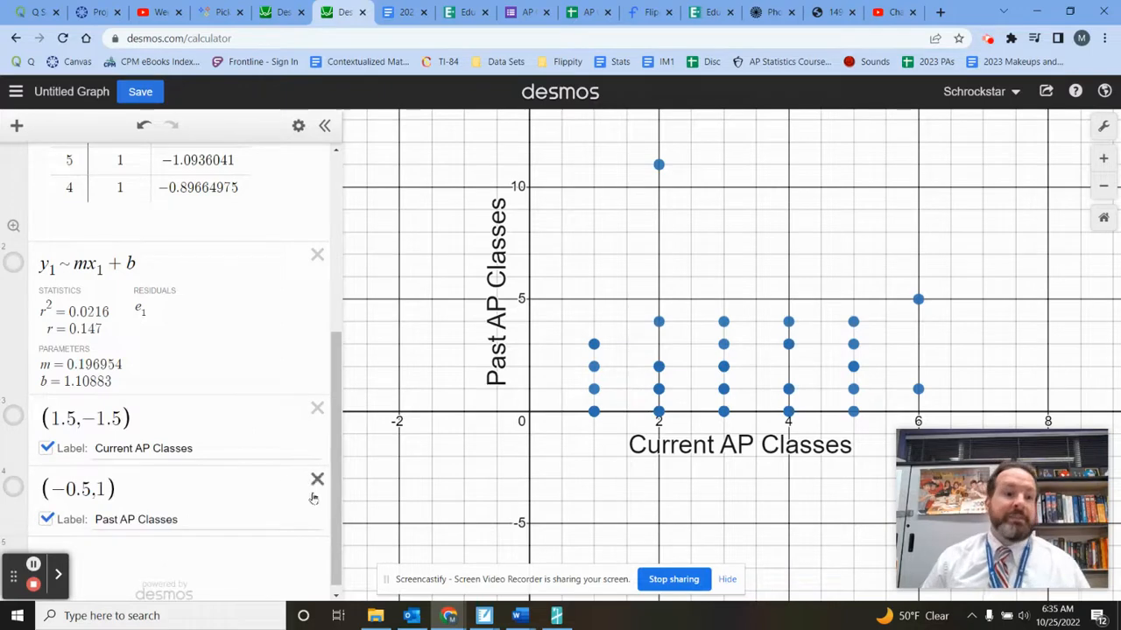